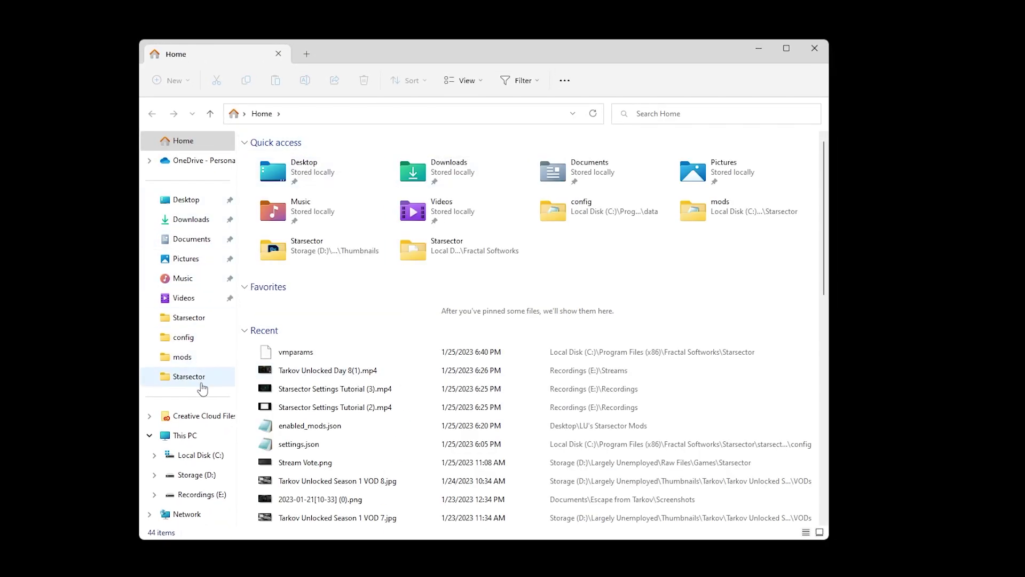
# Browse to C:\Program Files (x86)\Fractal Softworks\Starsector and select the vmparams file.
pyautogui.click(199, 458)
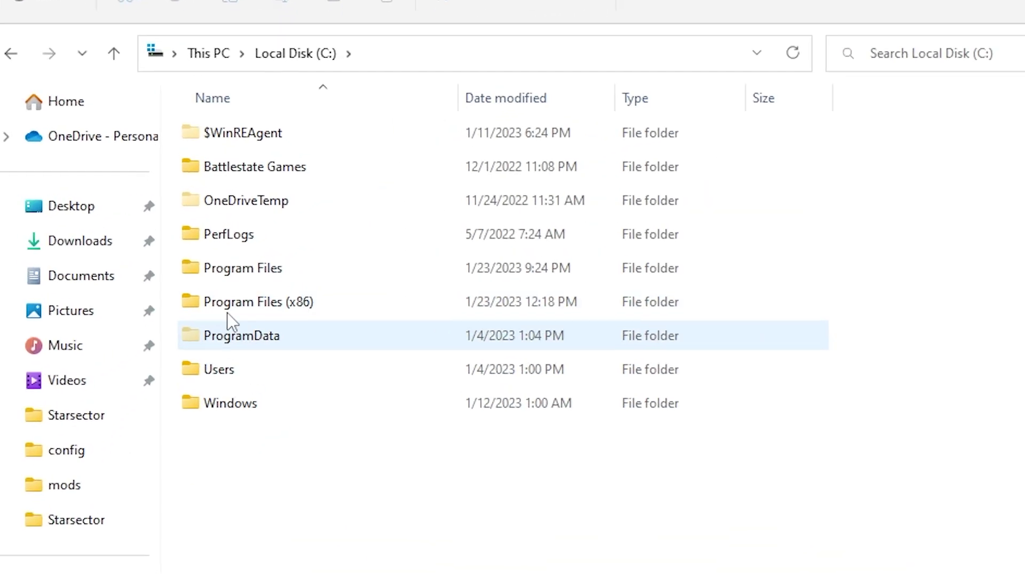
pyautogui.doubleClick(291, 302)
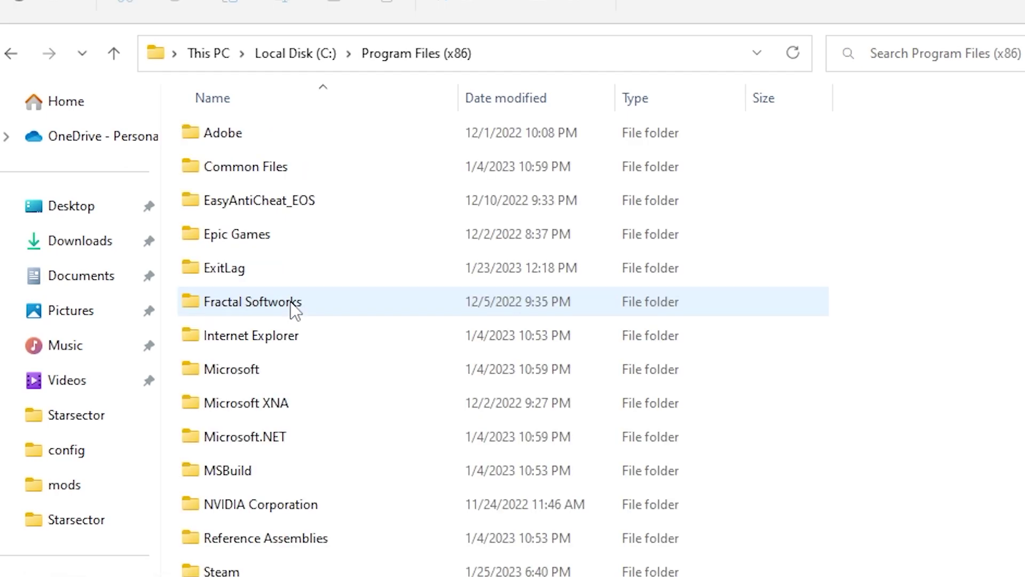
pyautogui.doubleClick(292, 306)
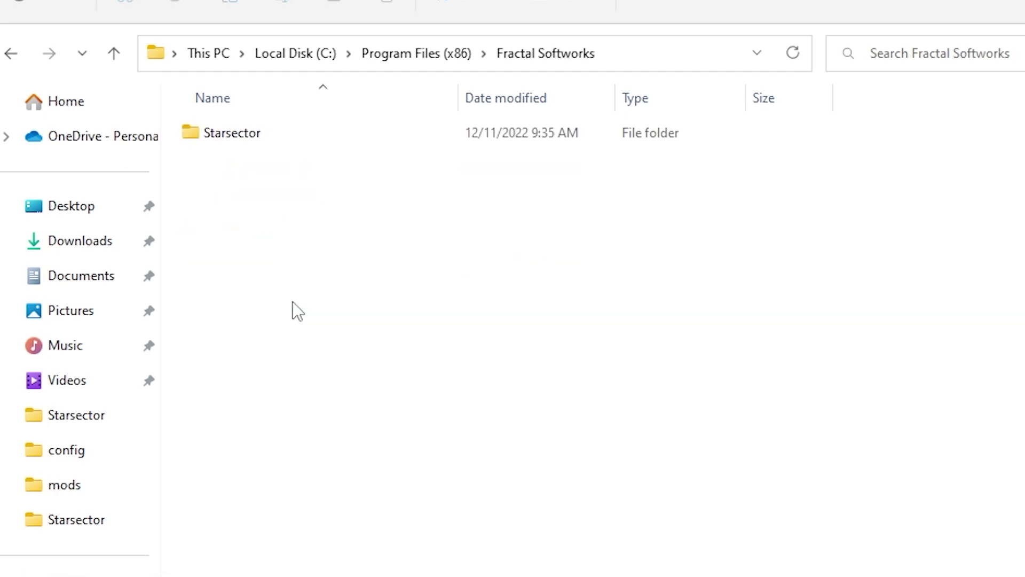
pyautogui.doubleClick(281, 133)
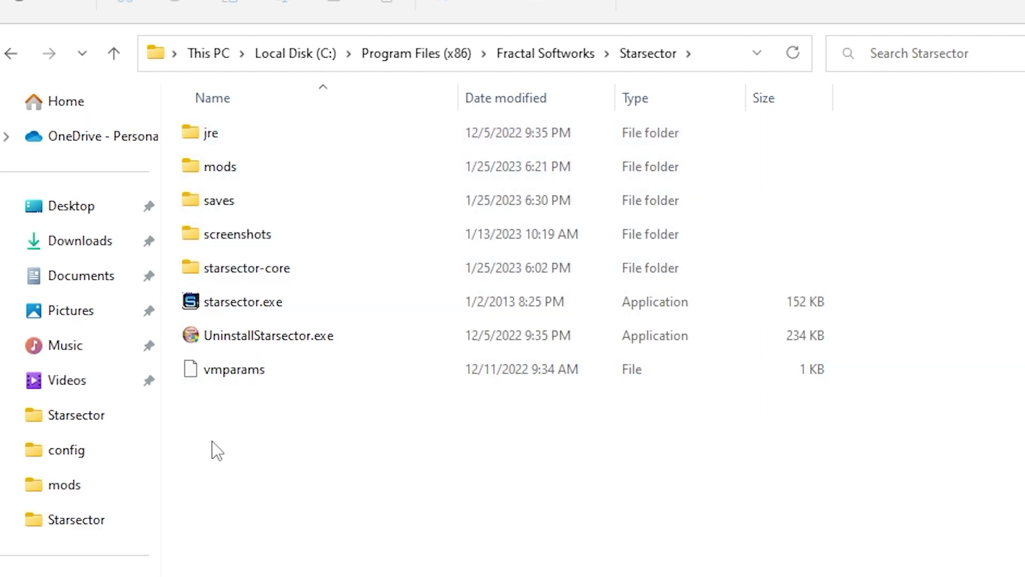
pyautogui.moveTo(212, 441); pyautogui.dragTo(761, 358)
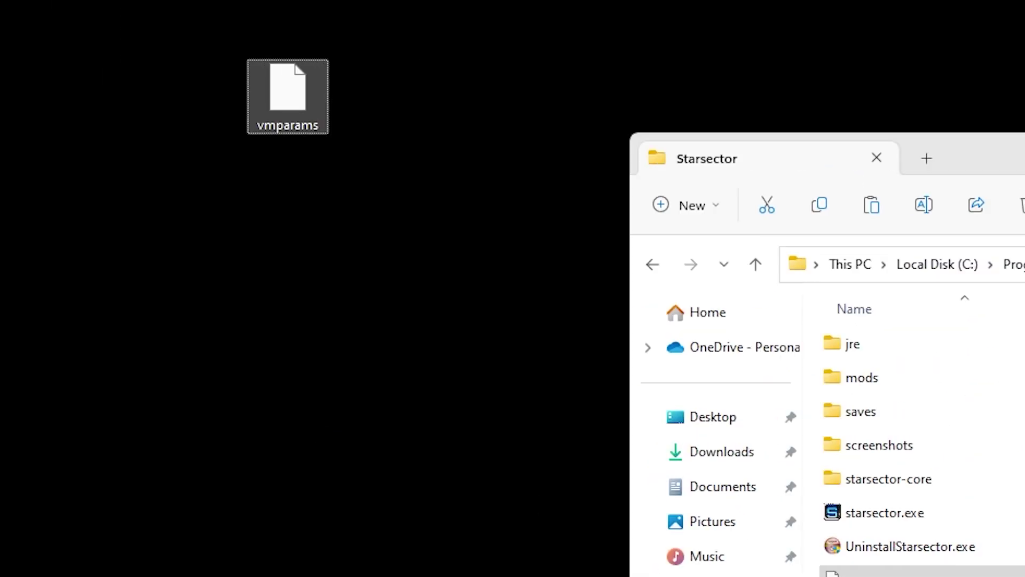
pyautogui.moveTo(281, 86); pyautogui.dragTo(369, 310)
pyautogui.doubleClick(862, 377)
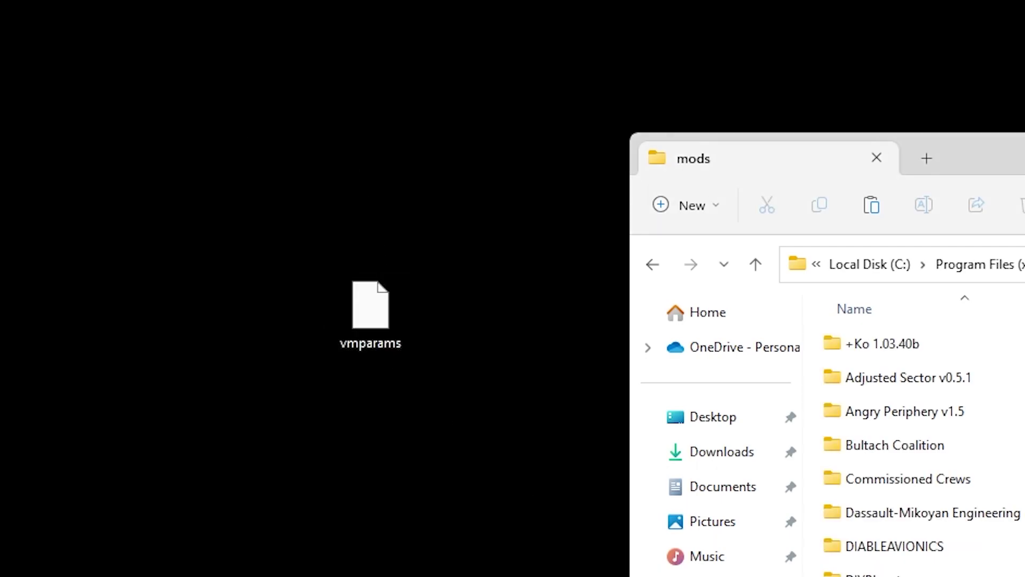
pyautogui.click(653, 264)
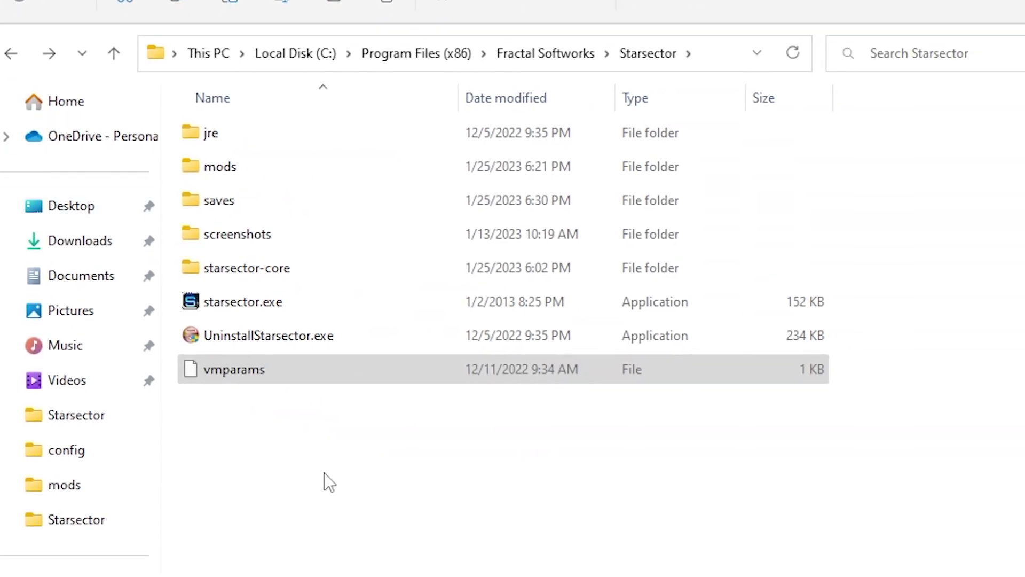
pyautogui.moveTo(197, 414); pyautogui.dragTo(646, 363)
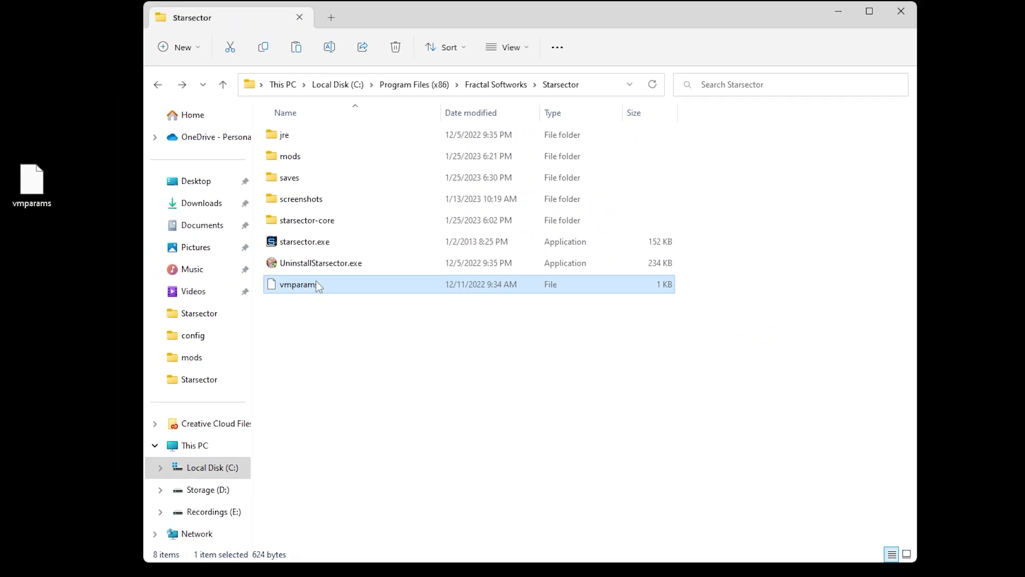
# Open vmparams in Notepad just once.
pyautogui.doubleClick(319, 286)
pyautogui.click(539, 299)
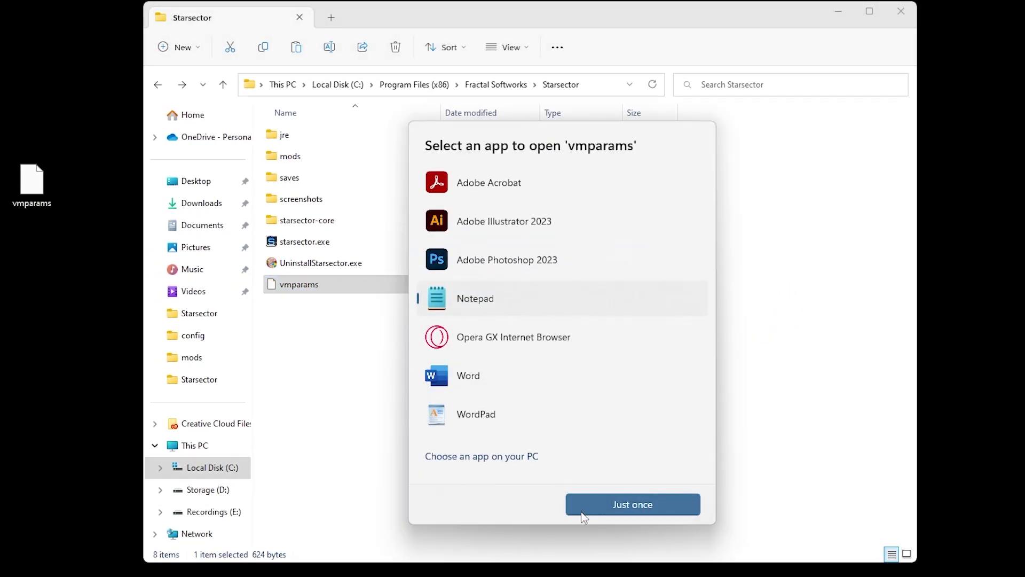
pyautogui.click(624, 505)
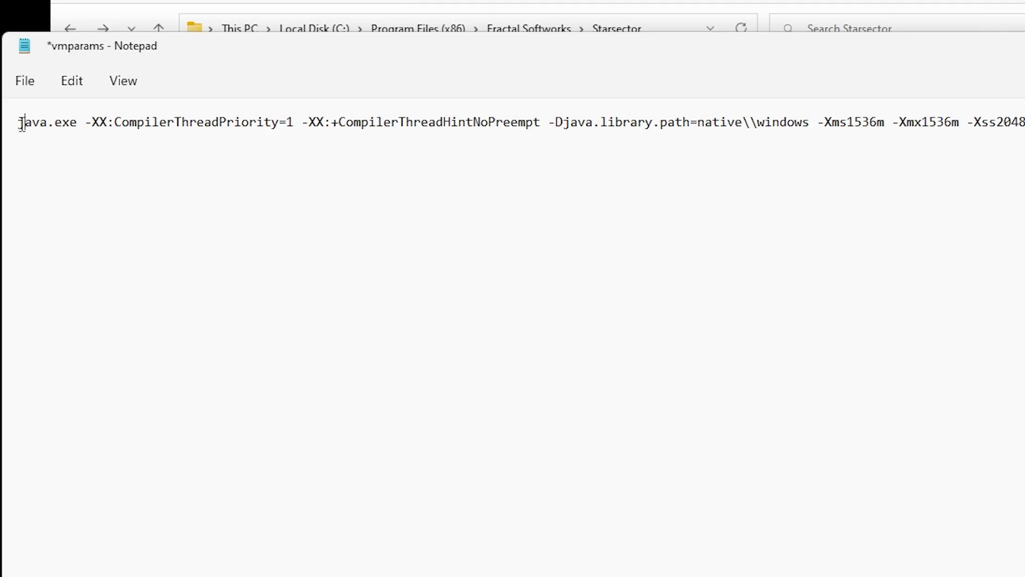
# Inspect the launch line's -Xms1536m and -Xmx1536m memory settings.
pyautogui.moveTo(22, 123); pyautogui.dragTo(615, 140)
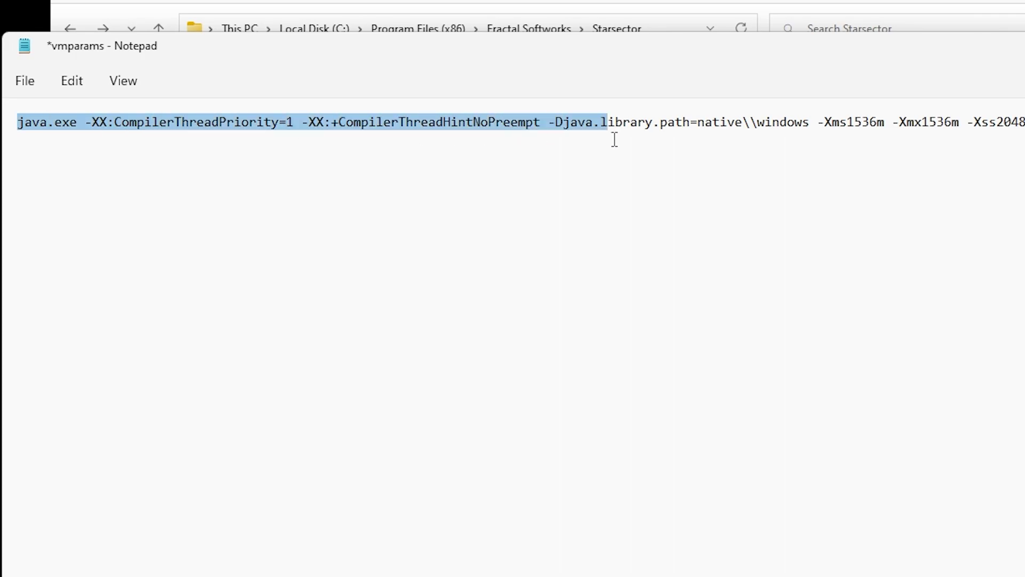
pyautogui.click(763, 172)
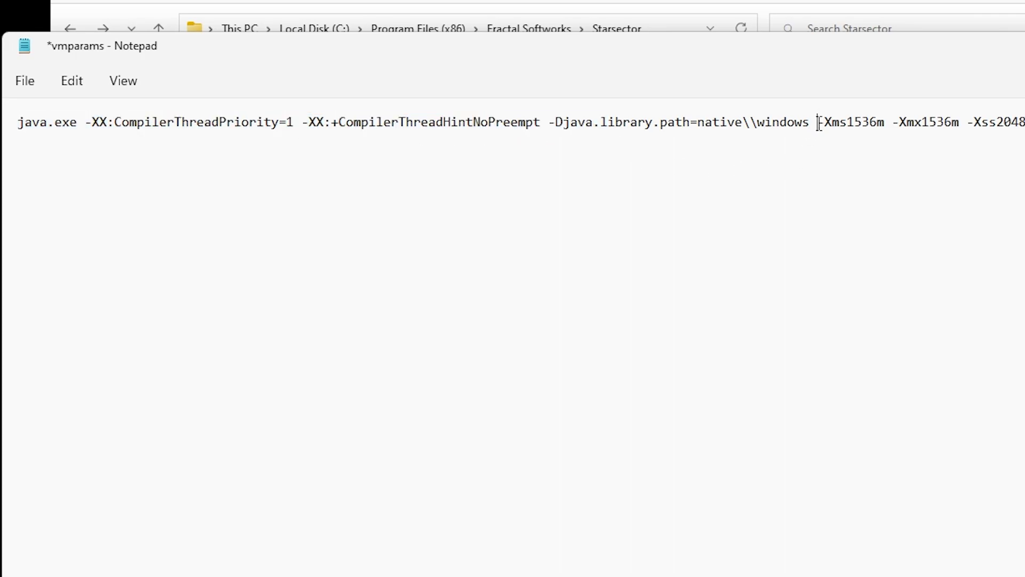
pyautogui.moveTo(819, 125); pyautogui.dragTo(958, 125)
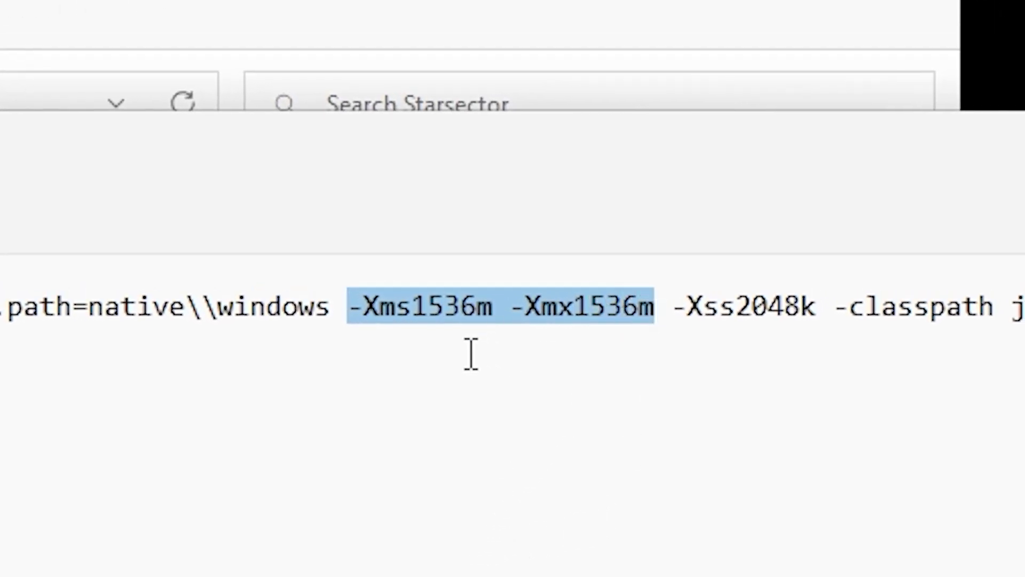
pyautogui.click(442, 369)
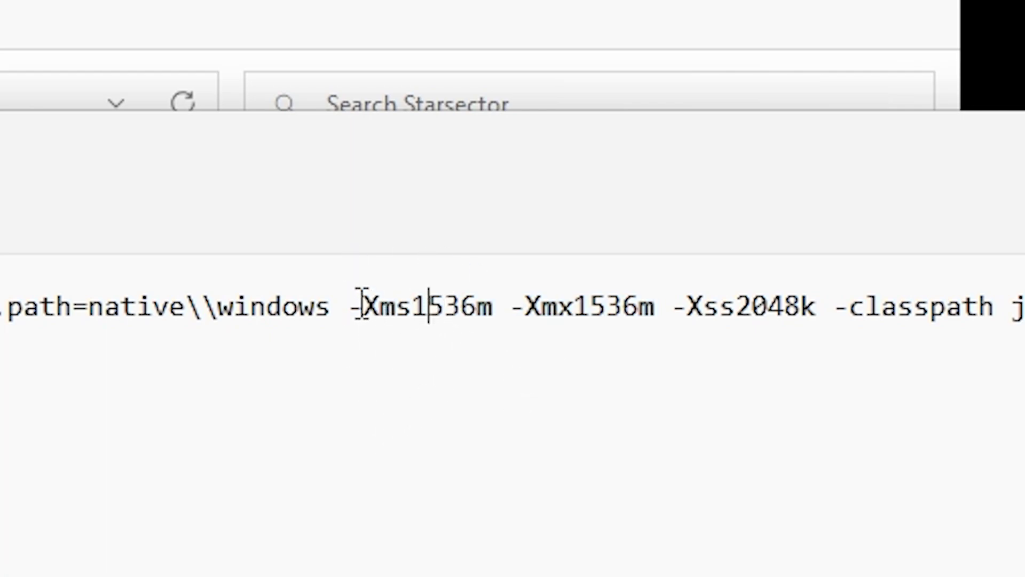
pyautogui.moveTo(350, 305); pyautogui.dragTo(402, 305)
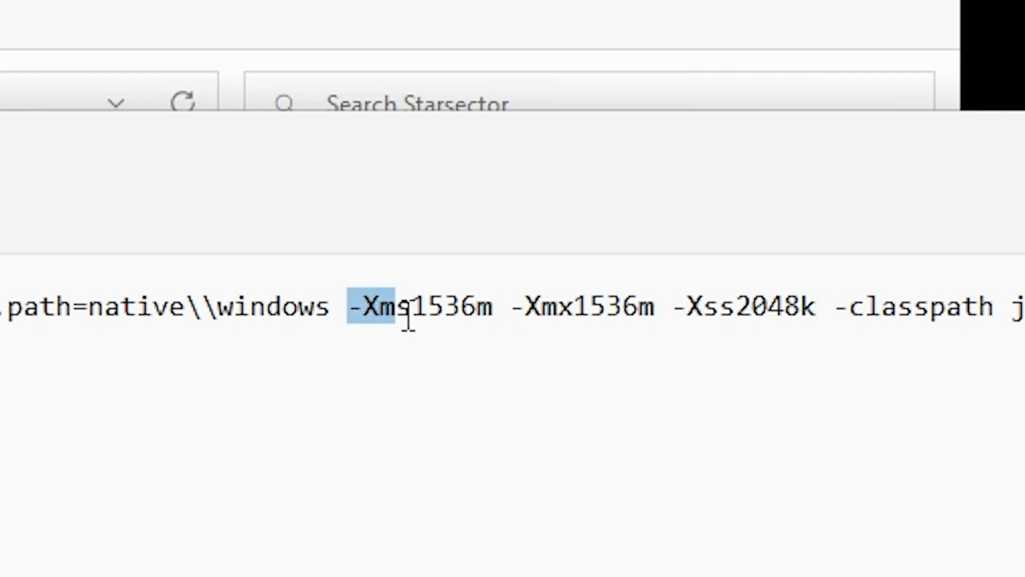
pyautogui.click(540, 337)
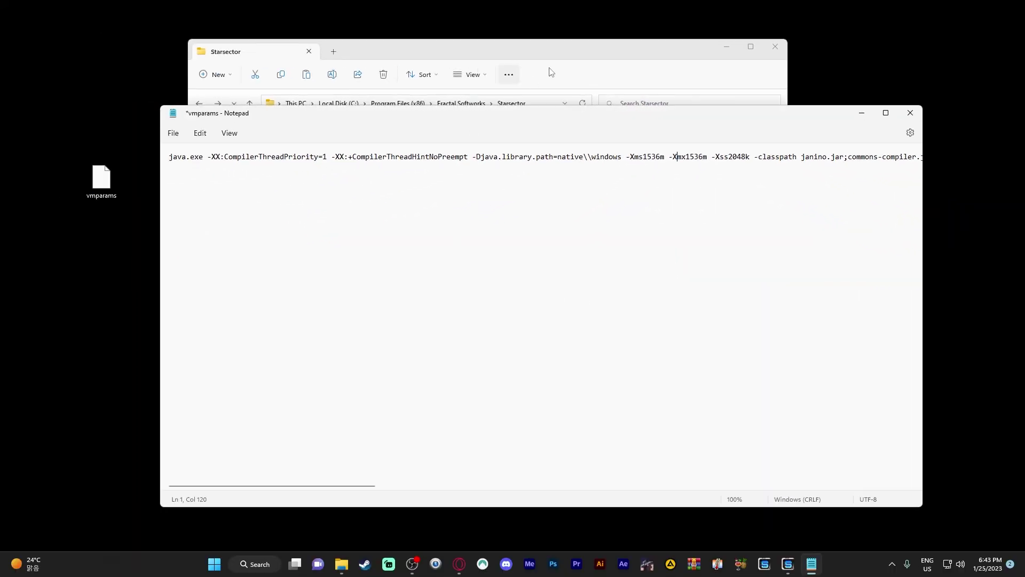
# Open This PC's system properties and read the 32.0 GB installed RAM.
pyautogui.click(596, 56)
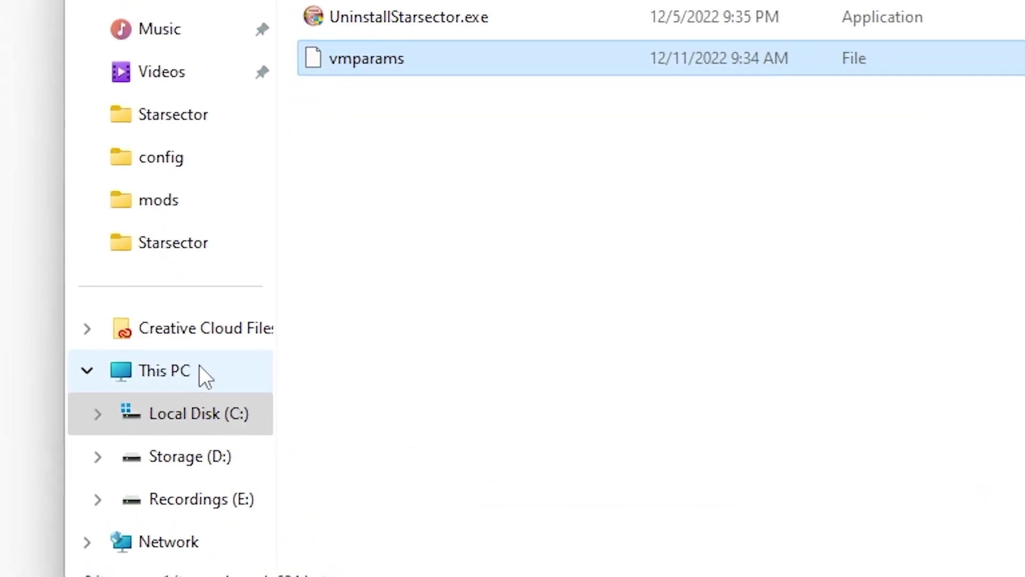
pyautogui.rightClick(235, 383)
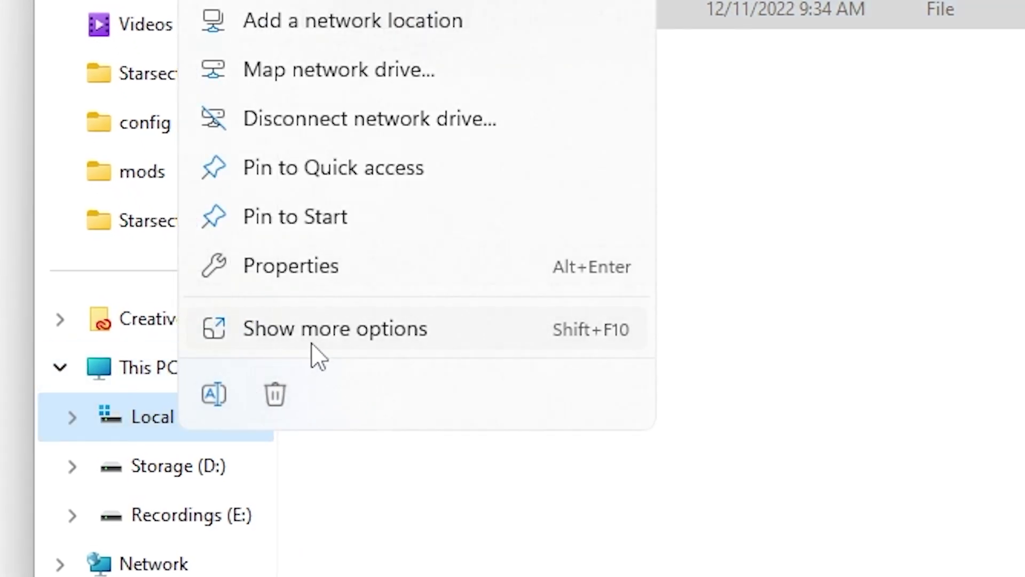
pyautogui.click(322, 333)
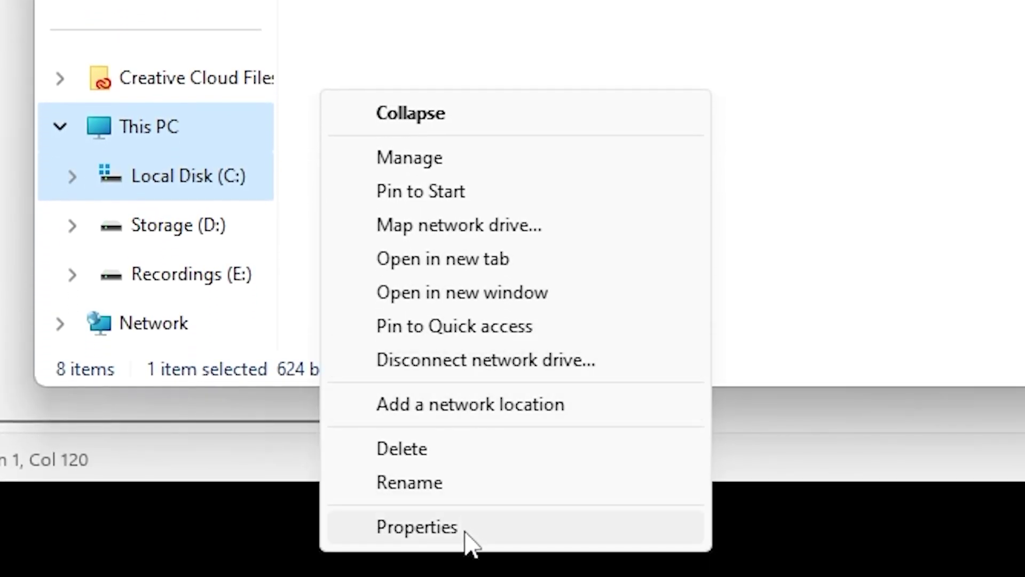
pyautogui.click(465, 529)
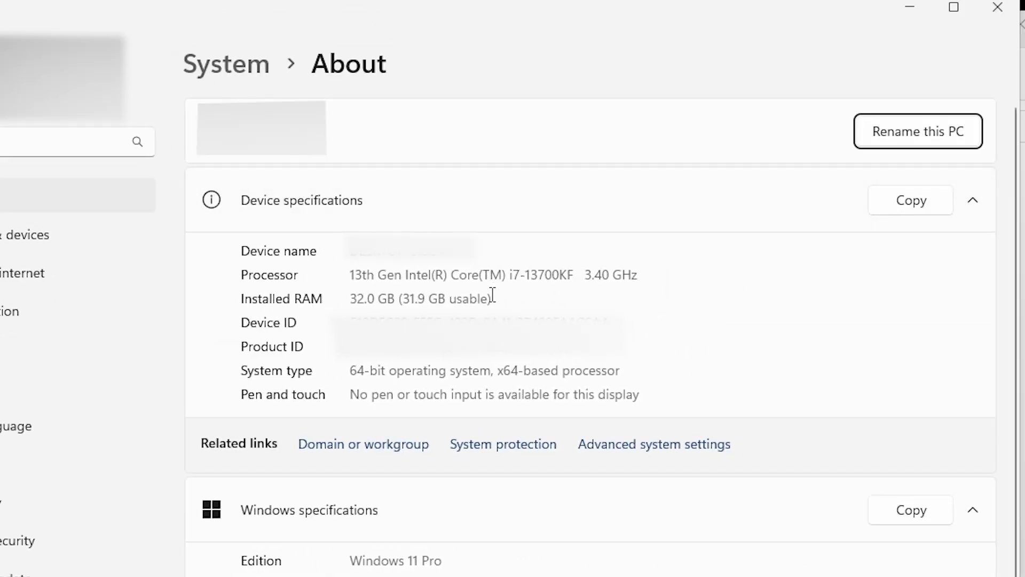
pyautogui.moveTo(491, 298); pyautogui.dragTo(348, 303)
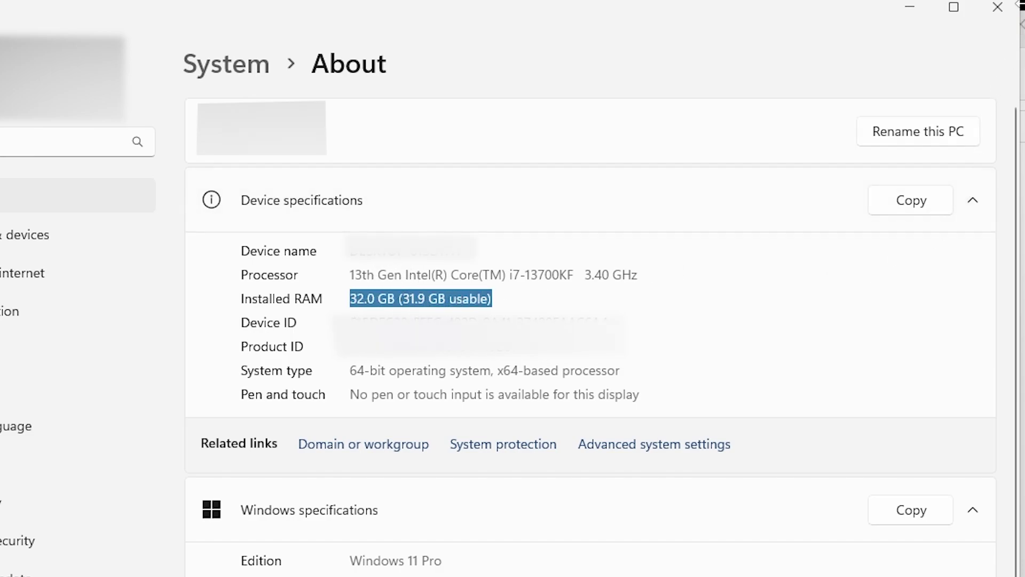
# Close Settings, hide the folder window, and select 1536 in the -Xms value.
pyautogui.click(1005, 11)
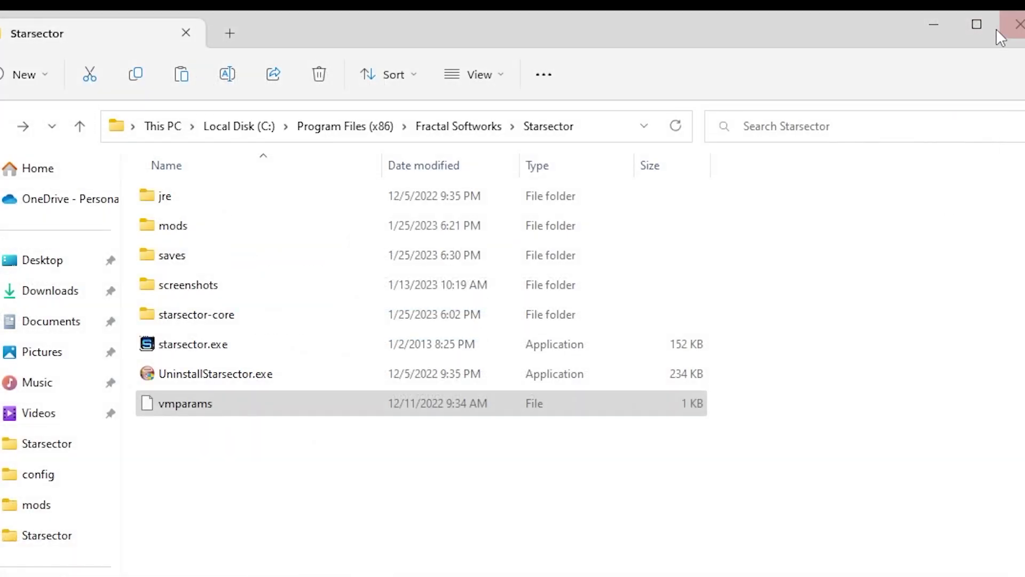
pyautogui.click(932, 31)
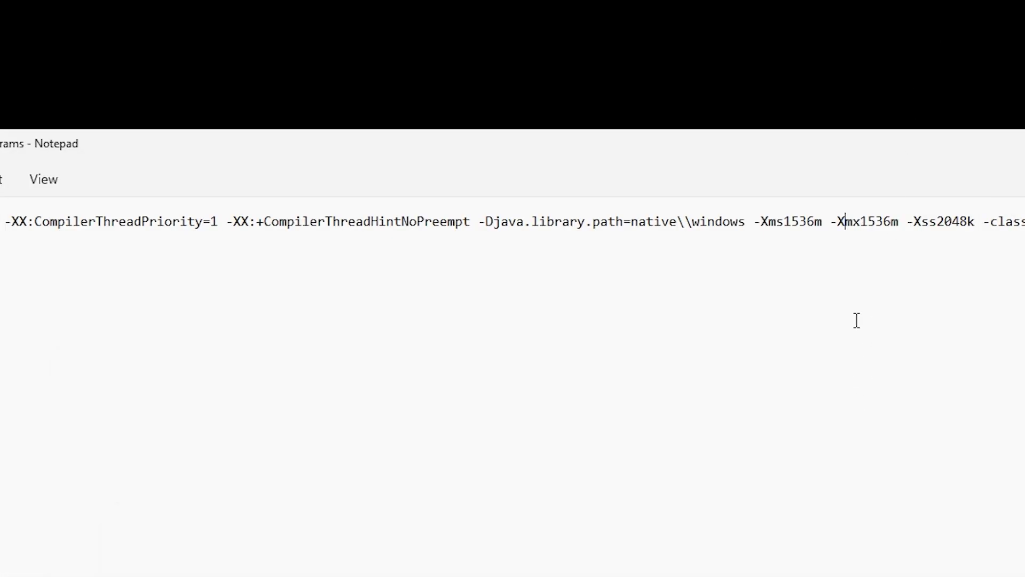
pyautogui.moveTo(813, 219); pyautogui.dragTo(785, 220)
# Compute 1024 × 8 = 8192 in Calculator, copy it, and return to Notepad.
pyautogui.moveTo(748, 50); pyautogui.dragTo(569, 69)
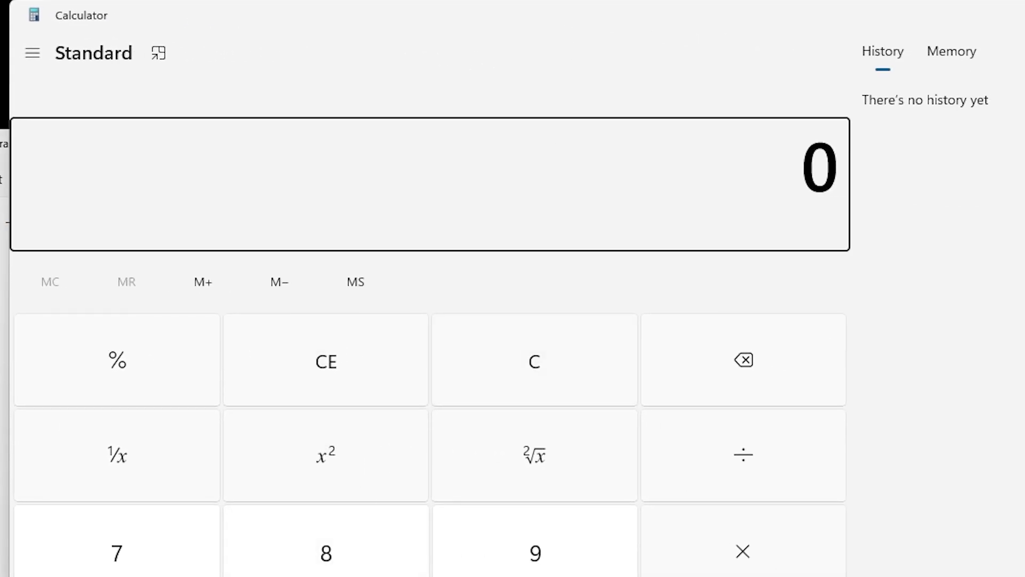
pyautogui.write('1024')
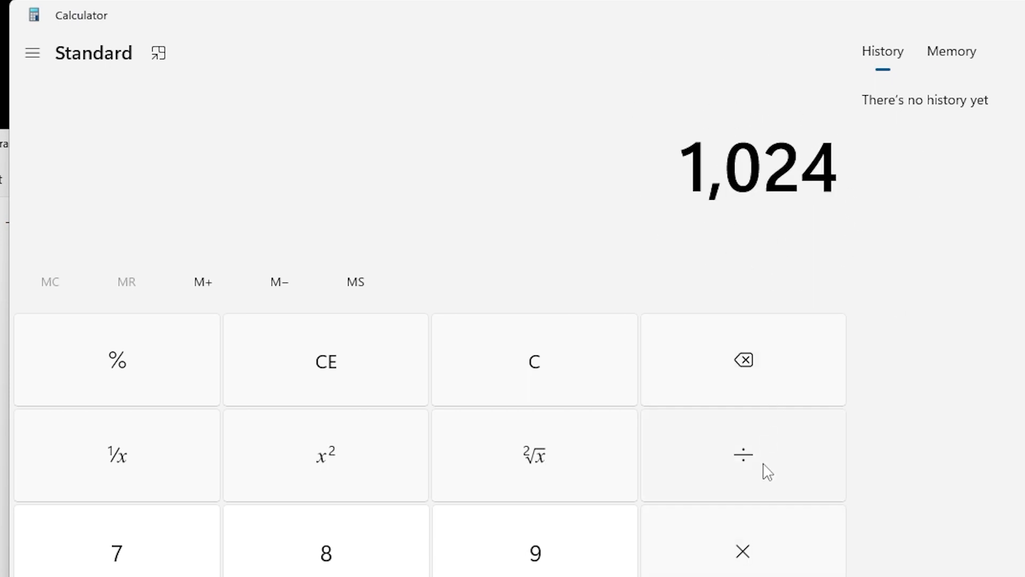
pyautogui.click(739, 547)
pyautogui.click(334, 560)
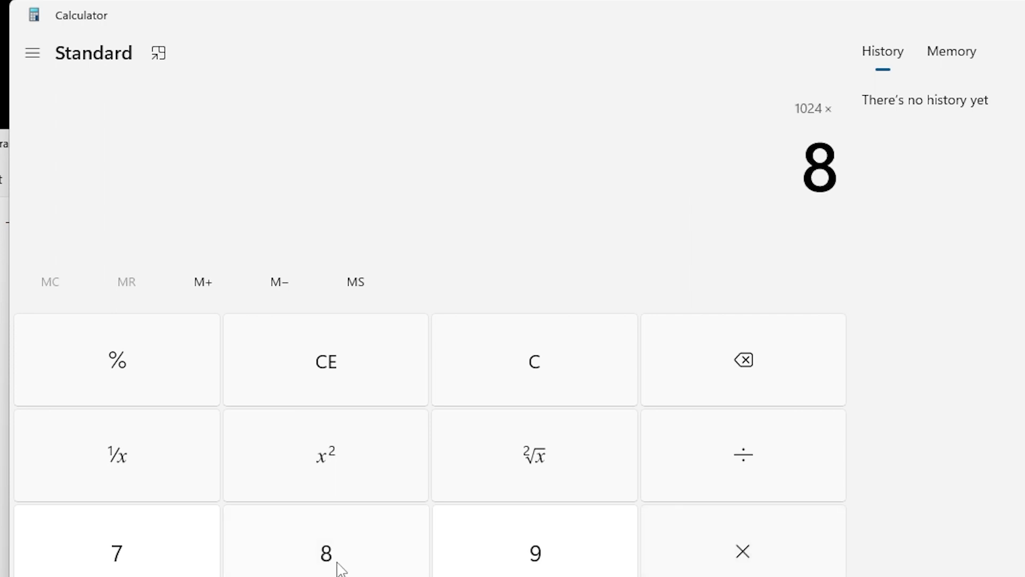
pyautogui.press('Return')
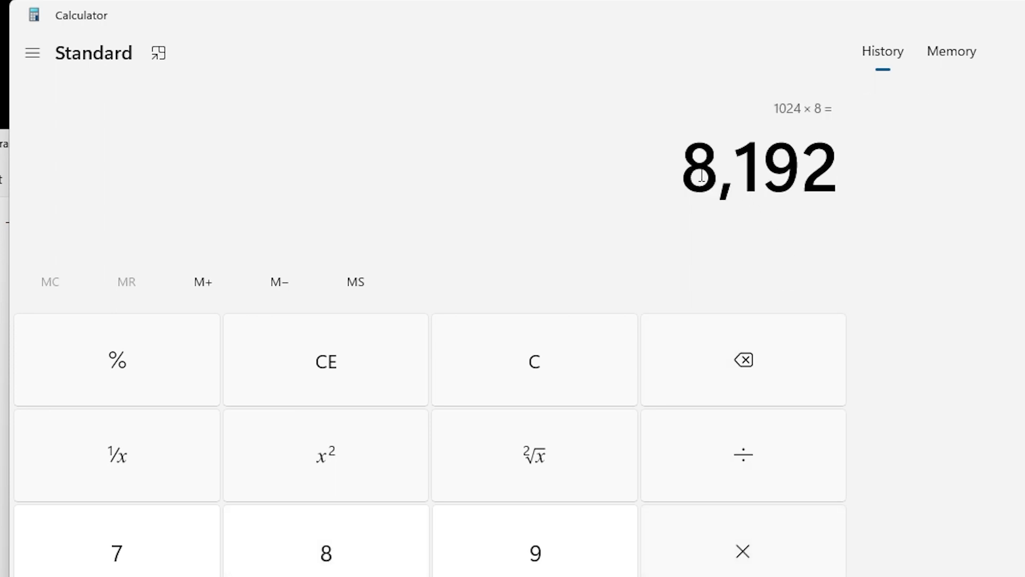
pyautogui.moveTo(693, 175); pyautogui.dragTo(799, 175)
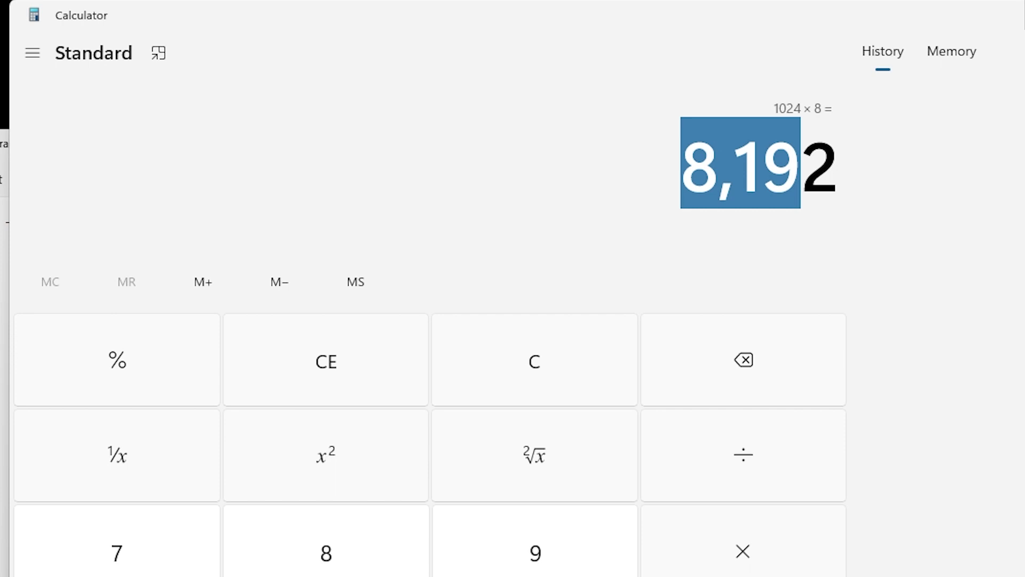
pyautogui.hotkey('alt', 'Tab')
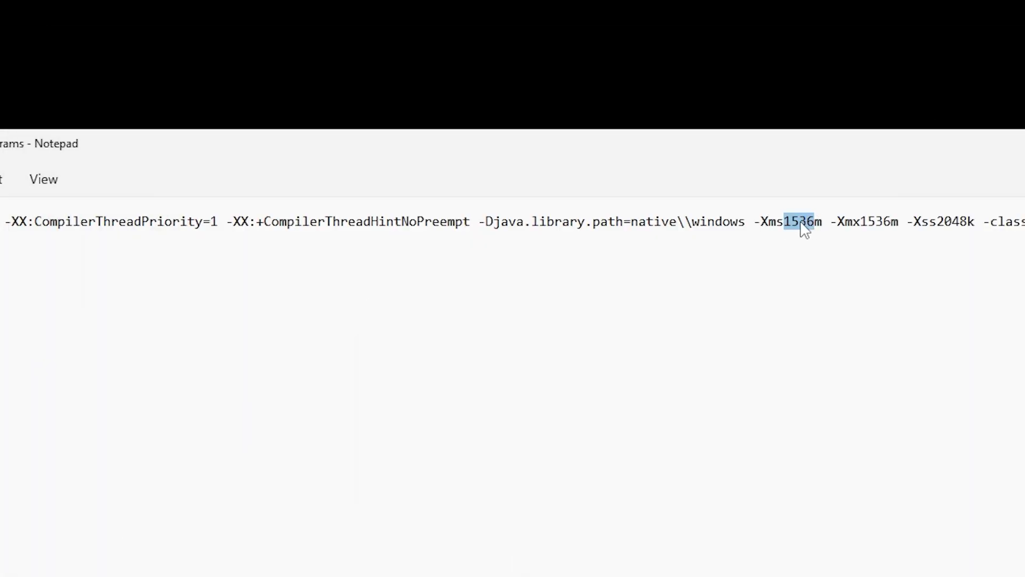
# Paste 8192 over 1536 so the -Xms value reads -Xms8192m.
pyautogui.write('8192')
pyautogui.moveTo(822, 224); pyautogui.dragTo(794, 227)
pyautogui.click(761, 228)
pyautogui.click(817, 220)
# Replace 1536 with 8192 so the -Xmx value reads -Xmx8192m.
pyautogui.moveTo(885, 217); pyautogui.dragTo(870, 215)
pyautogui.press('BackSpace')
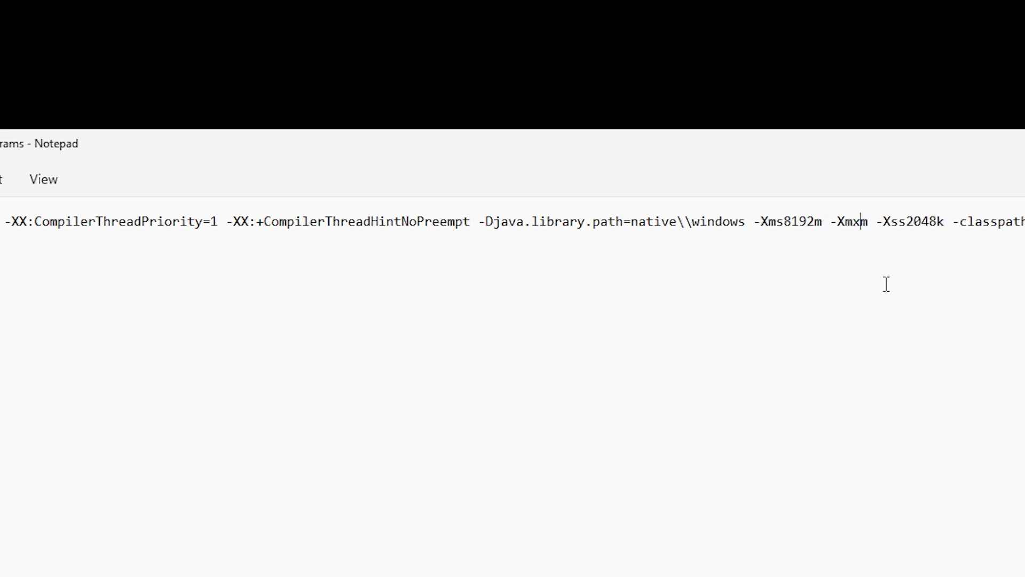
pyautogui.write('8192')
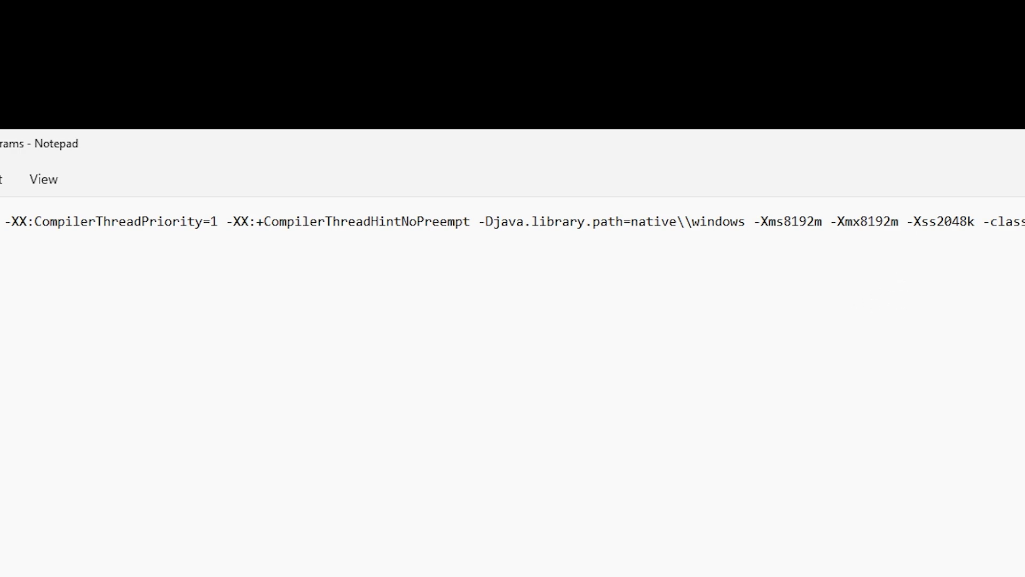
pyautogui.hotkey('ctrl', 'a')
pyautogui.hscroll(5, 859, 311)
pyautogui.click(771, 303)
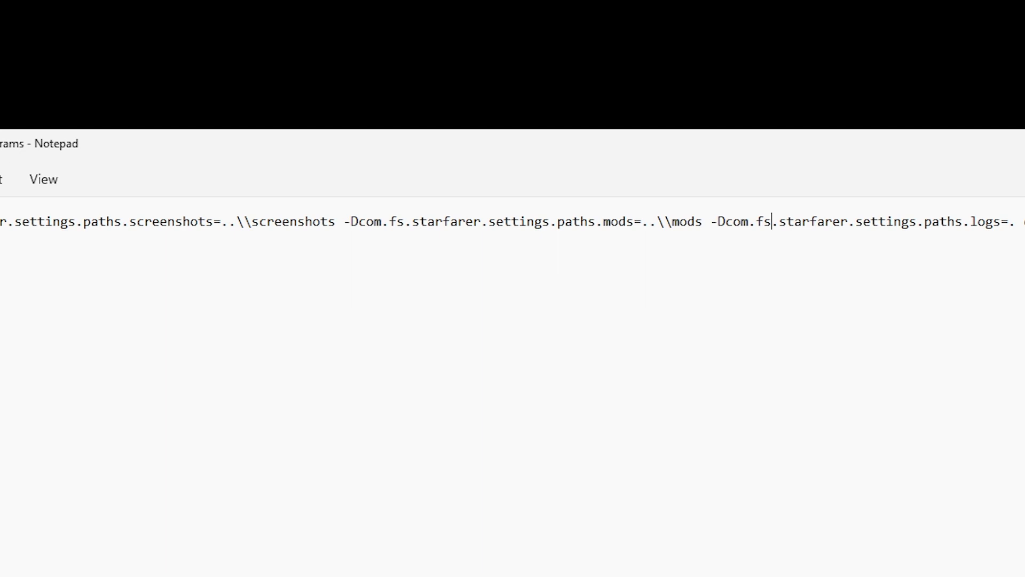
pyautogui.click(51, 170)
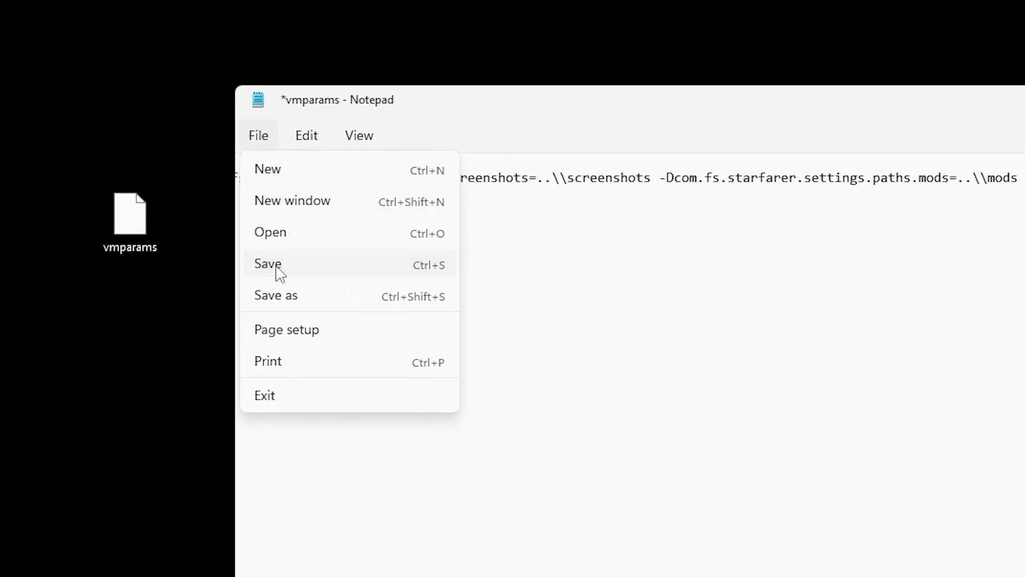
# Save as type All files over the existing vmparams and confirm replacing it.
pyautogui.click(275, 267)
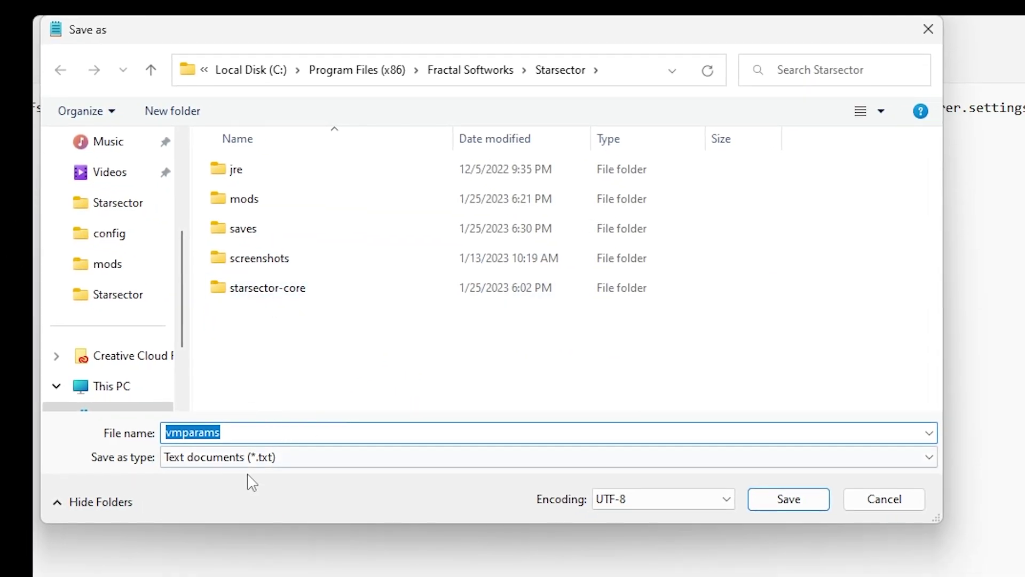
pyautogui.click(277, 458)
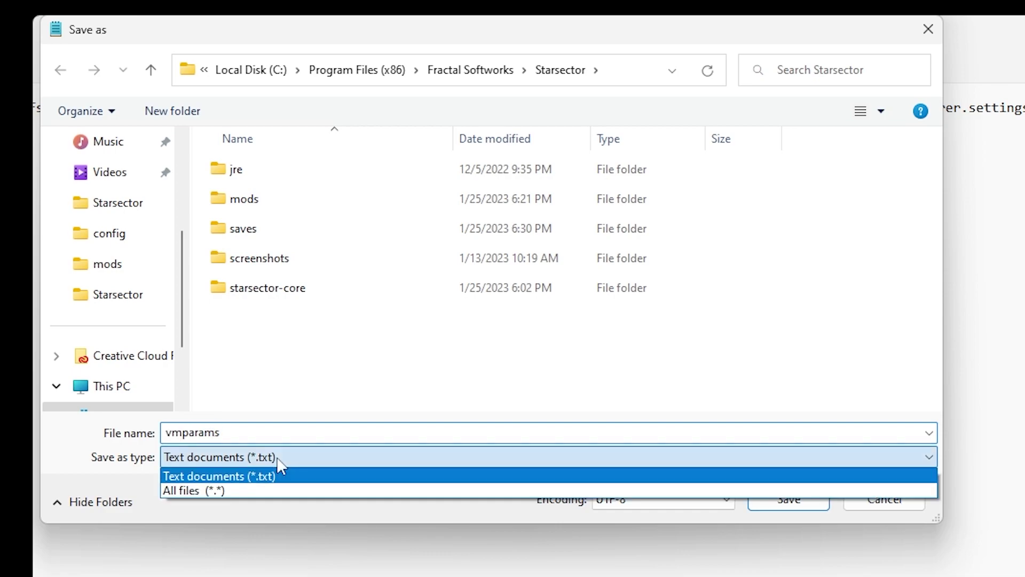
pyautogui.click(263, 486)
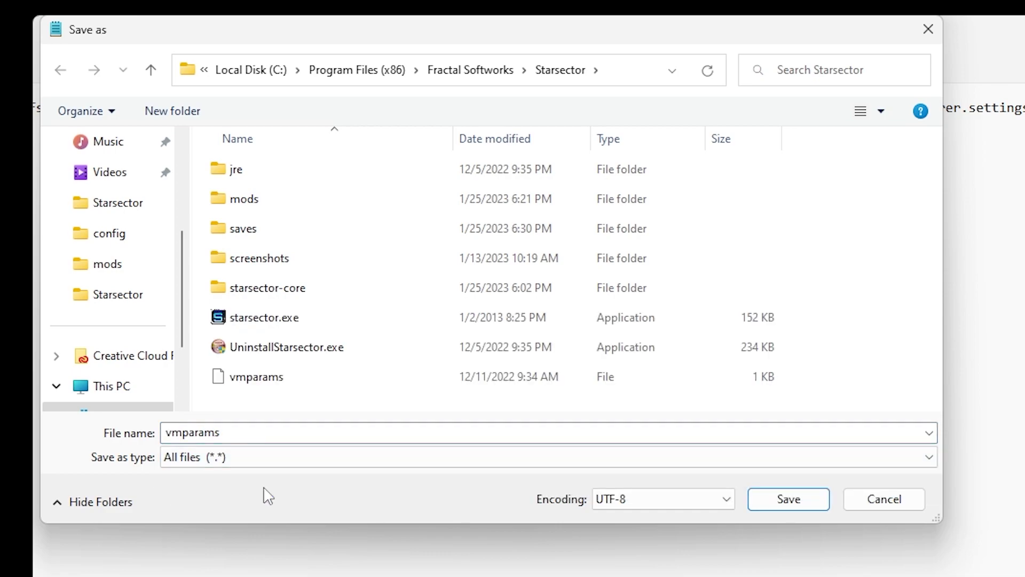
pyautogui.click(282, 384)
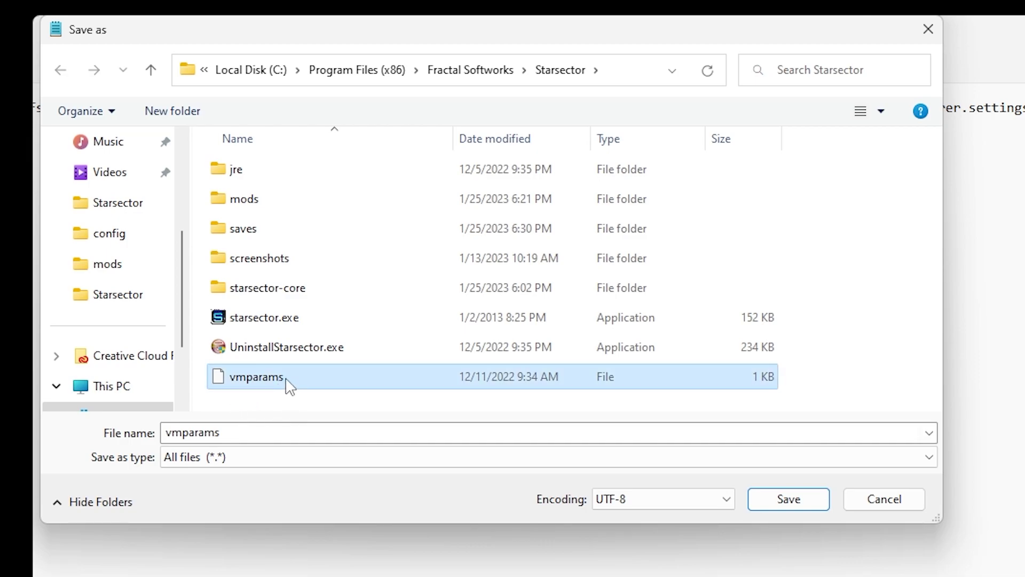
pyautogui.click(806, 501)
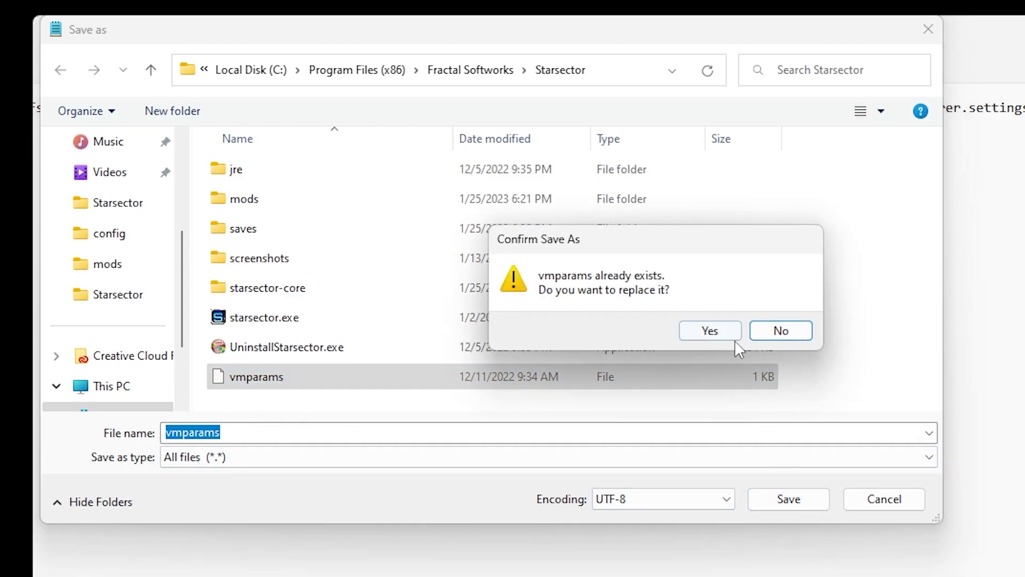
pyautogui.click(734, 339)
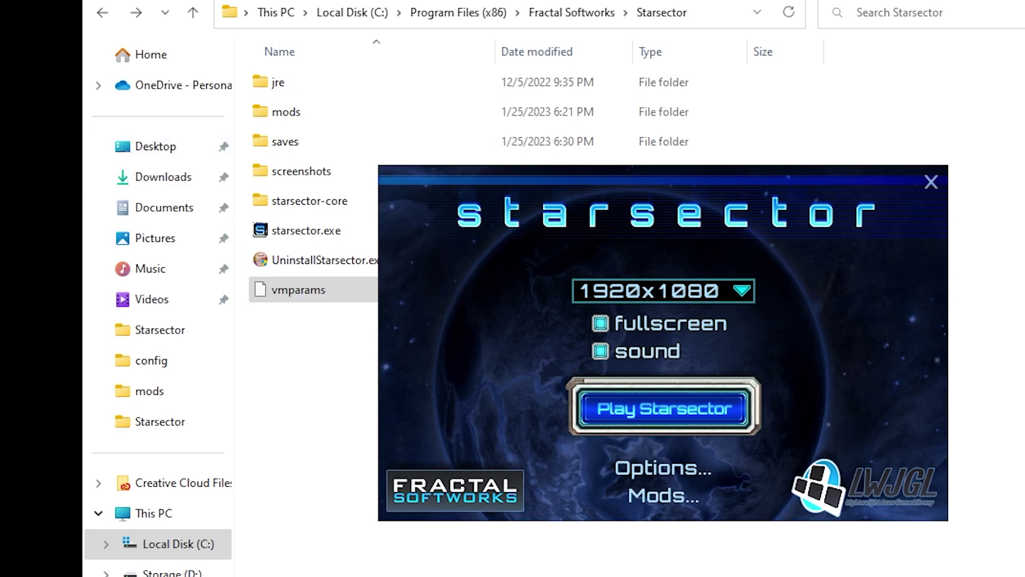
# Close the Starsector launcher window.
pyautogui.moveTo(3, 176); pyautogui.dragTo(0, 299)
pyautogui.click(929, 183)
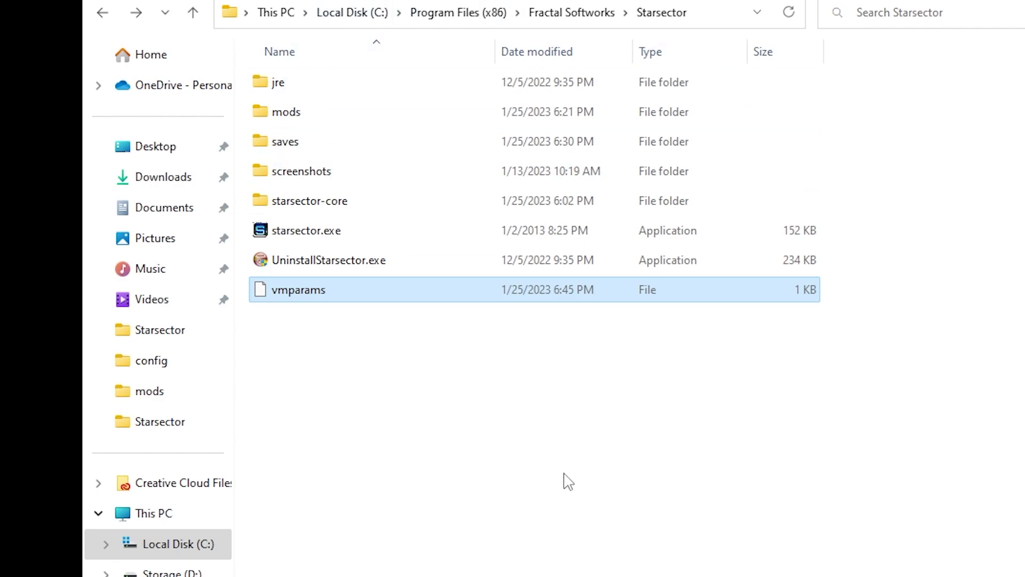